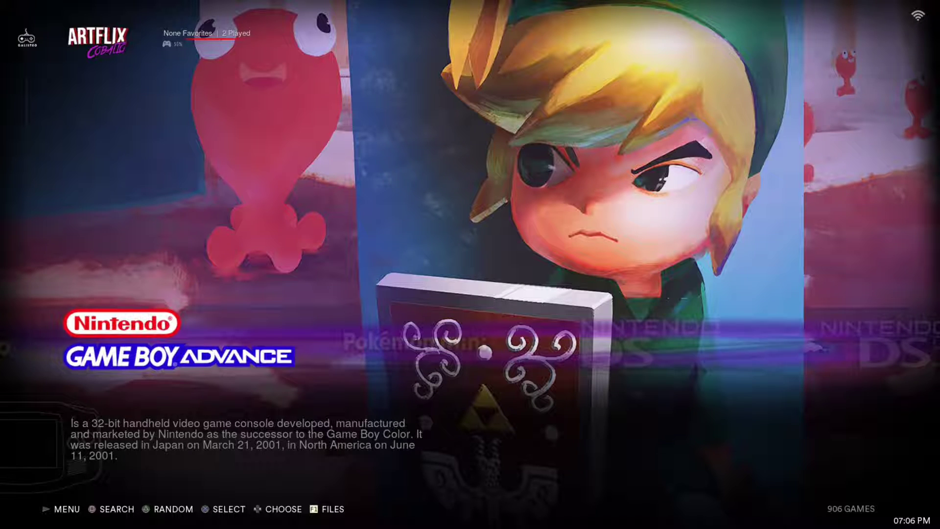
- Browse the carousel through Nintendo DS, 3DS, GameCube and PC Engine, then open the /userdata file manager with F1
{"action": "key", "text": "Right"}
{"action": "key", "text": "Right"}
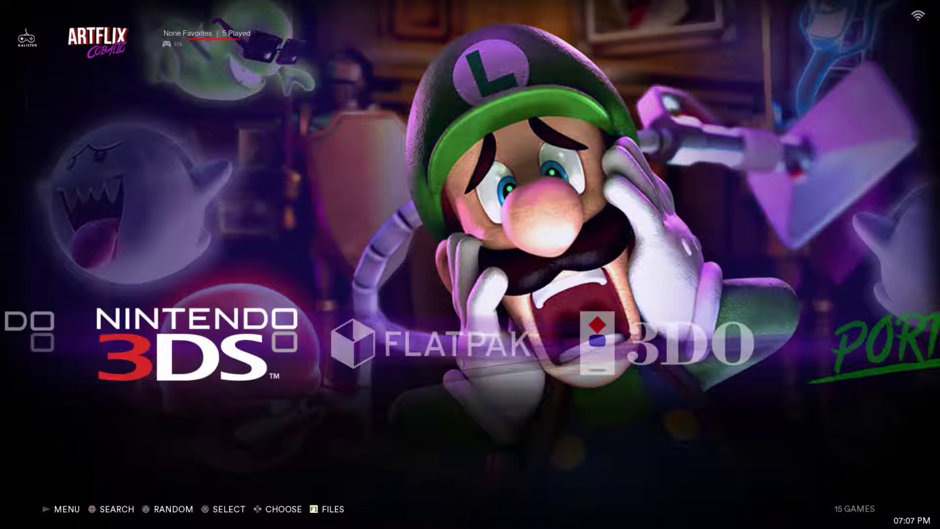
{"action": "key", "text": "Right"}
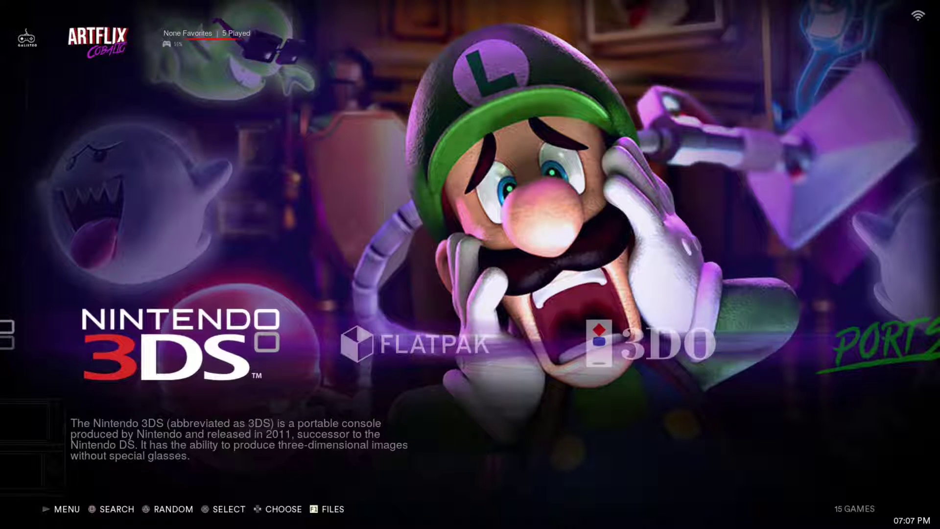
{"action": "key", "text": "Left"}
{"action": "key", "text": "Left"}
{"action": "key", "text": "Left"}
{"action": "key", "text": "Left"}
{"action": "key", "text": "Left"}
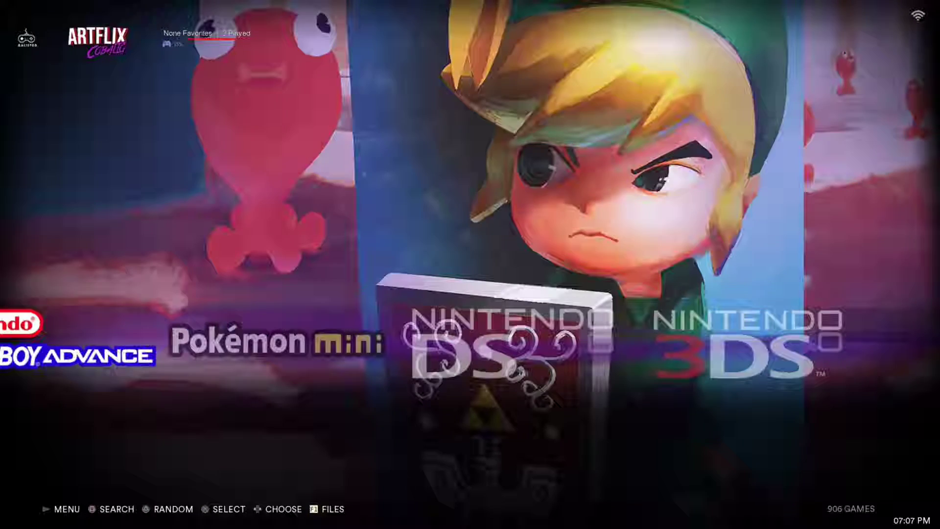
{"action": "key", "text": "Left"}
{"action": "key", "text": "Left"}
{"action": "key", "text": "Left"}
{"action": "key", "text": "Left"}
{"action": "key", "text": "Left"}
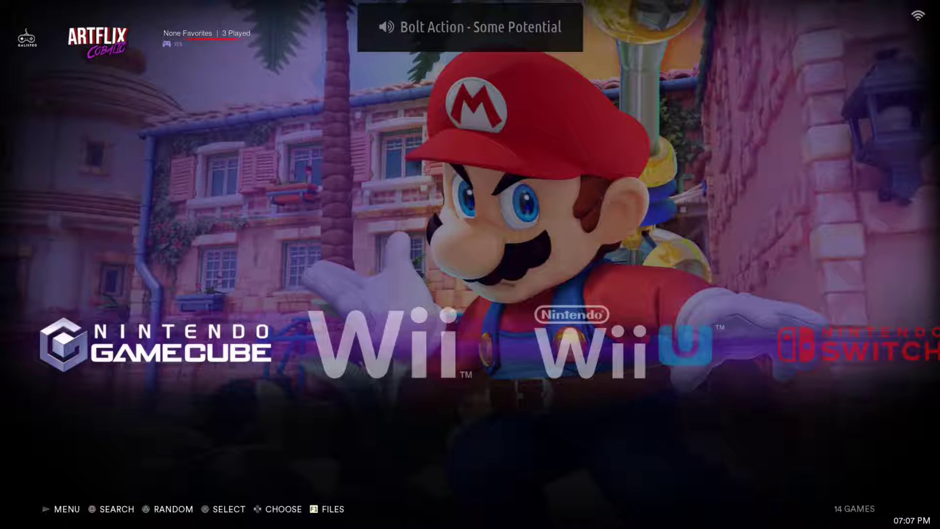
{"action": "key", "text": "Left"}
{"action": "key", "text": "Left"}
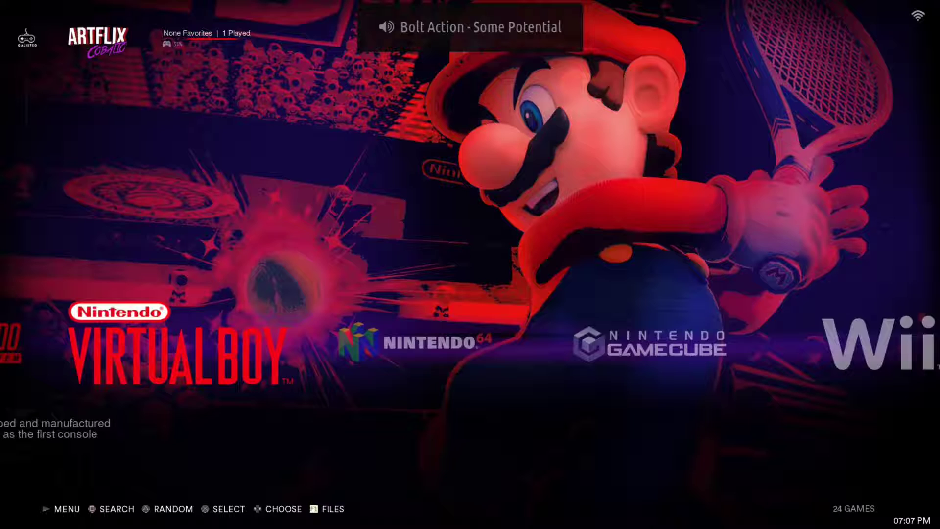
{"action": "key", "text": "Left"}
{"action": "key", "text": "Left"}
{"action": "key", "text": "Left"}
{"action": "key", "text": "Left"}
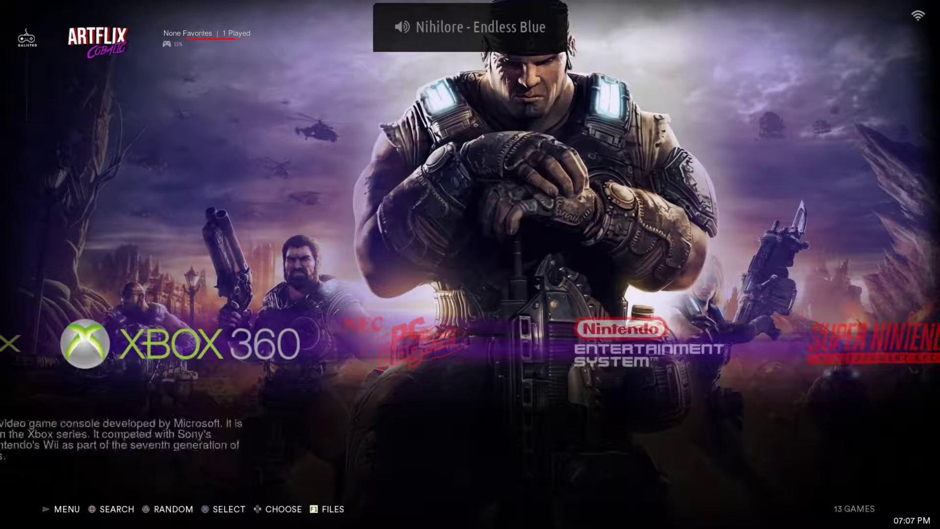
{"action": "key", "text": "Right"}
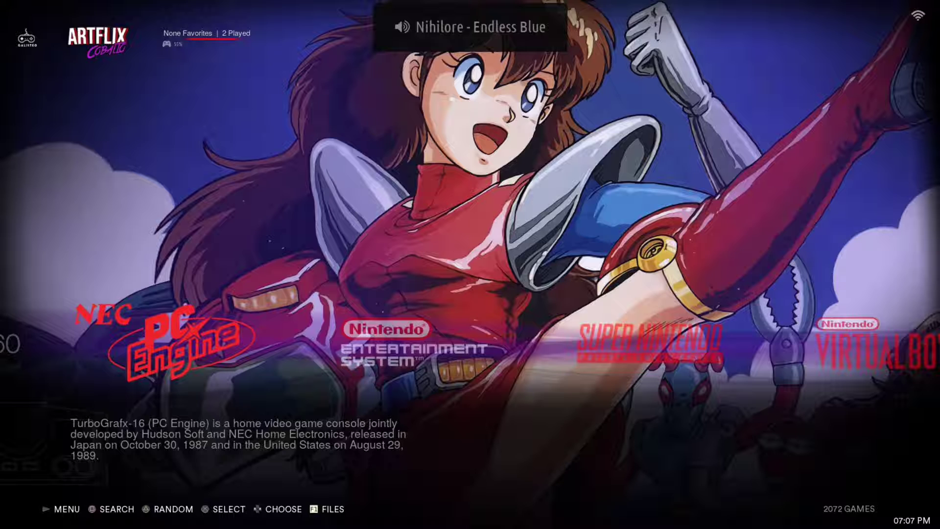
{"action": "key", "text": "F1"}
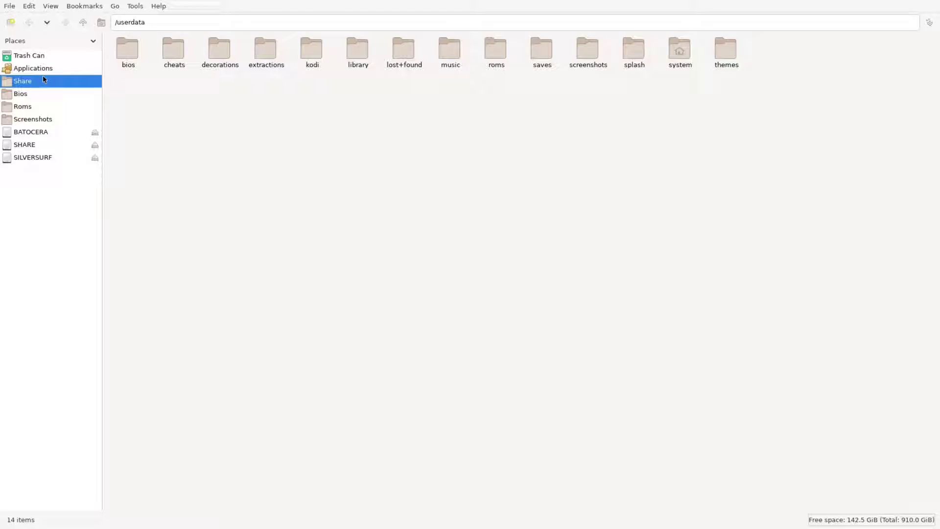
- Launch the xterm terminal from the Applications list in the Places sidebar
{"action": "left_click", "coordinate": [42, 72]}
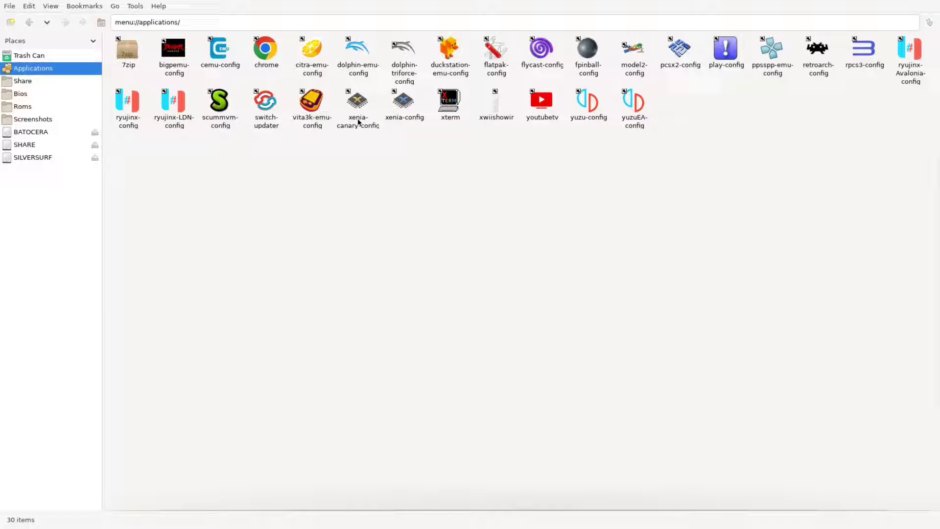
{"action": "left_click", "coordinate": [450, 112]}
{"action": "double_click", "coordinate": [450, 112]}
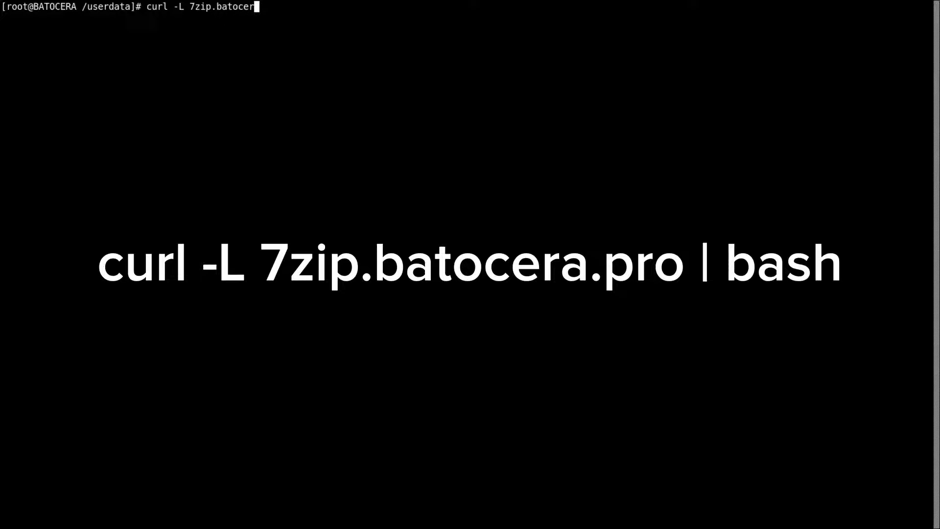
{"action": "type", "text": "a.pro | bash"}
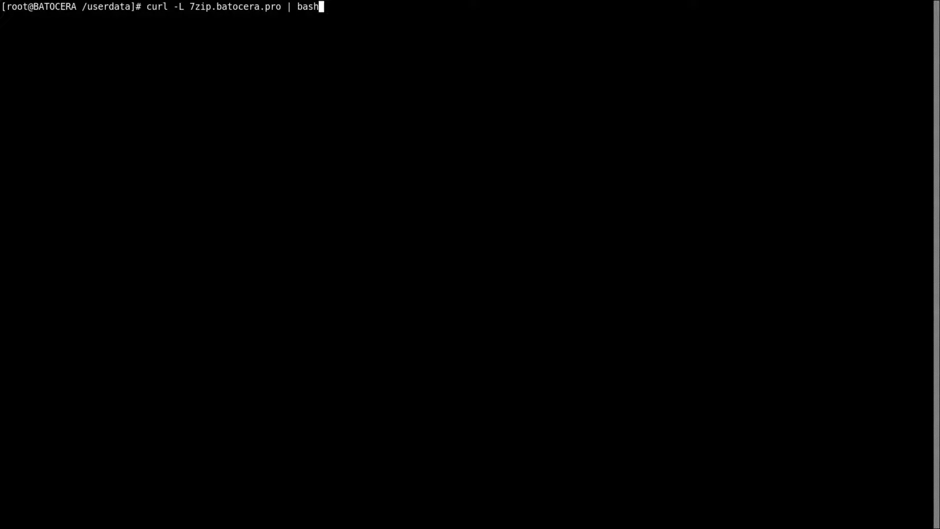
{"action": "key", "text": "BackSpace"}
{"action": "key", "text": "BackSpace"}
{"action": "key", "text": "BackSpace"}
{"action": "key", "text": "BackSpace"}
{"action": "key", "text": "BackSpace"}
{"action": "key", "text": "BackSpace"}
{"action": "key", "text": "BackSpace"}
{"action": "key", "text": "BackSpace"}
{"action": "key", "text": "BackSpace"}
{"action": "key", "text": "BackSpace"}
{"action": "key", "text": "BackSpace"}
{"action": "key", "text": "BackSpace"}
{"action": "key", "text": "BackSpace"}
{"action": "key", "text": "BackSpace"}
{"action": "key", "text": "BackSpace"}
{"action": "key", "text": "BackSpace"}
{"action": "key", "text": "BackSpace"}
{"action": "key", "text": "BackSpace"}
{"action": "key", "text": "BackSpace"}
{"action": "key", "text": "BackSpace"}
{"action": "key", "text": "BackSpace"}
{"action": "key", "text": "BackSpace"}
{"action": "key", "text": "BackSpace"}
{"action": "key", "text": "BackSpace"}
{"action": "key", "text": "BackSpace"}
{"action": "key", "text": "BackSpace"}
{"action": "key", "text": "BackSpace"}
{"action": "key", "text": "BackSpace"}
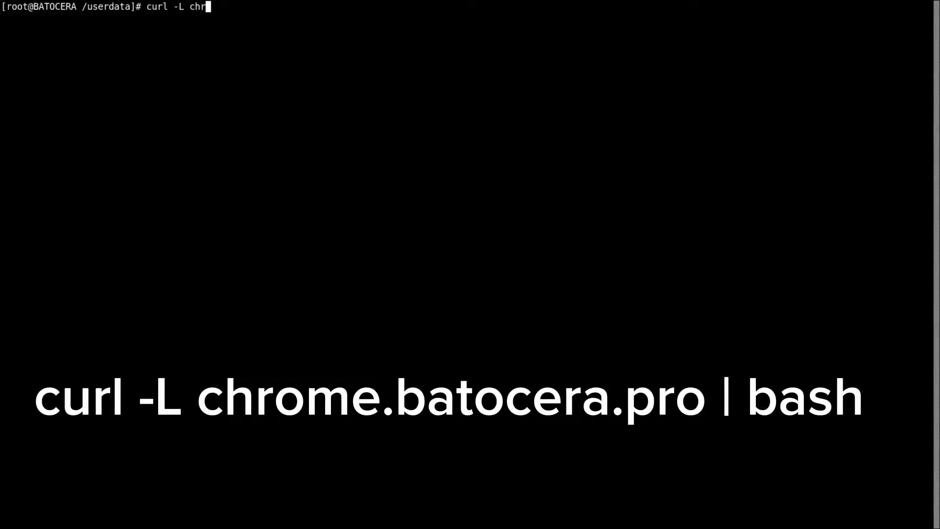
{"action": "type", "text": "me.batocera.p"}
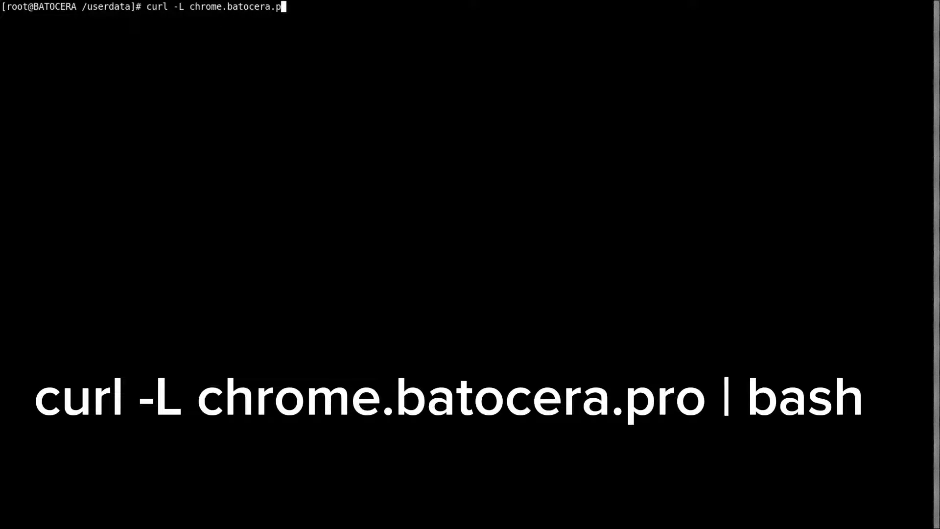
{"action": "type", "text": "ro "}
{"action": "type", "text": "\\"}
- Replace the Chrome install command's trailing backslash with '| bash', then exit the terminal
{"action": "key", "text": "BackSpace"}
{"action": "type", "text": "| bash"}
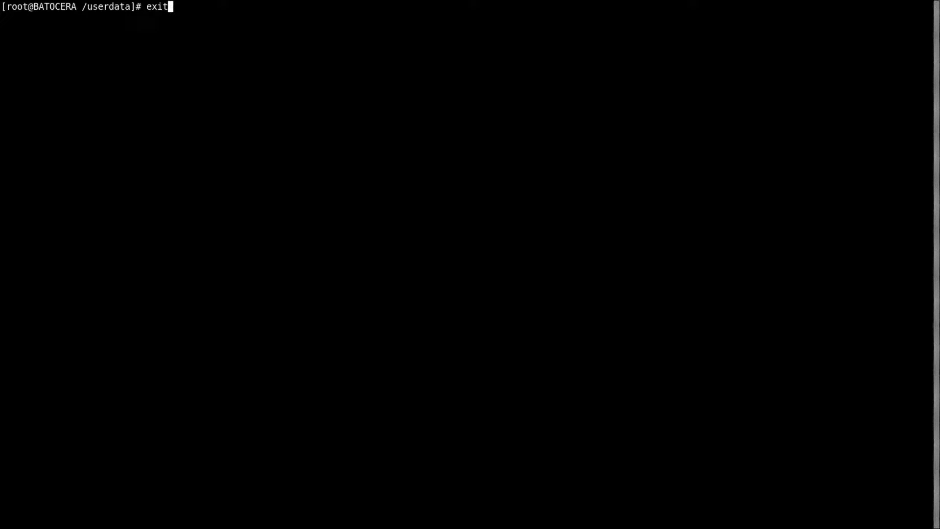
{"action": "key", "text": "Return"}
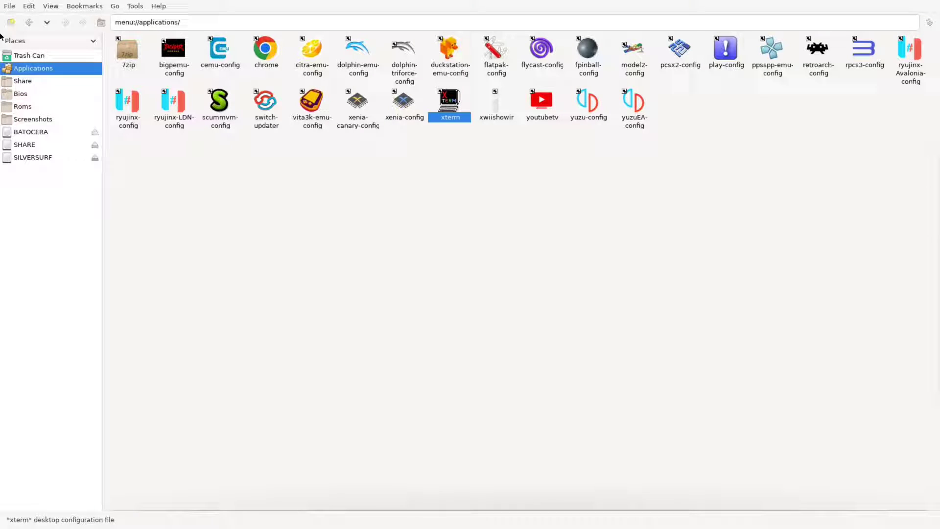
- Close the PCManFM window through its File menu
{"action": "left_click", "coordinate": [8, 7]}
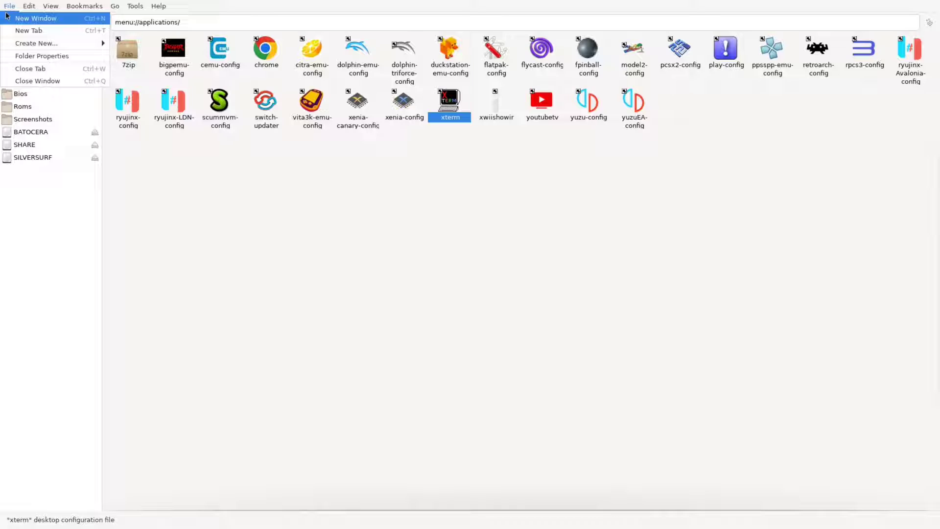
{"action": "left_click", "coordinate": [24, 83]}
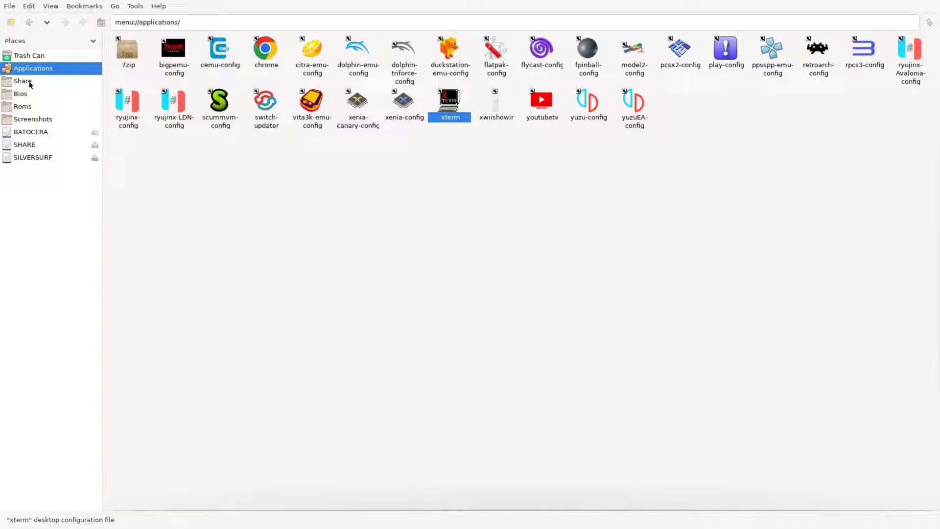
{"action": "left_click", "coordinate": [8, 6]}
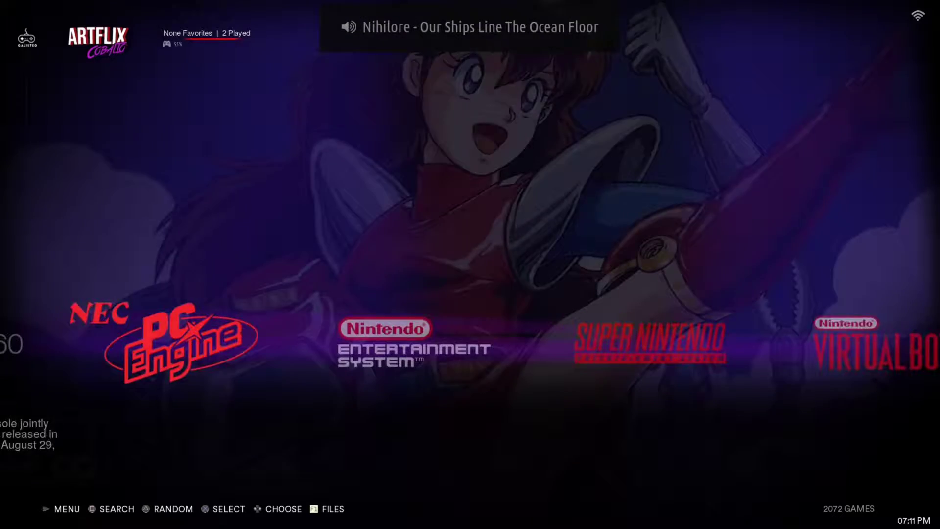
- Browse the carousel past the Sega systems to Ports and open its game list
{"action": "key", "text": "Left"}
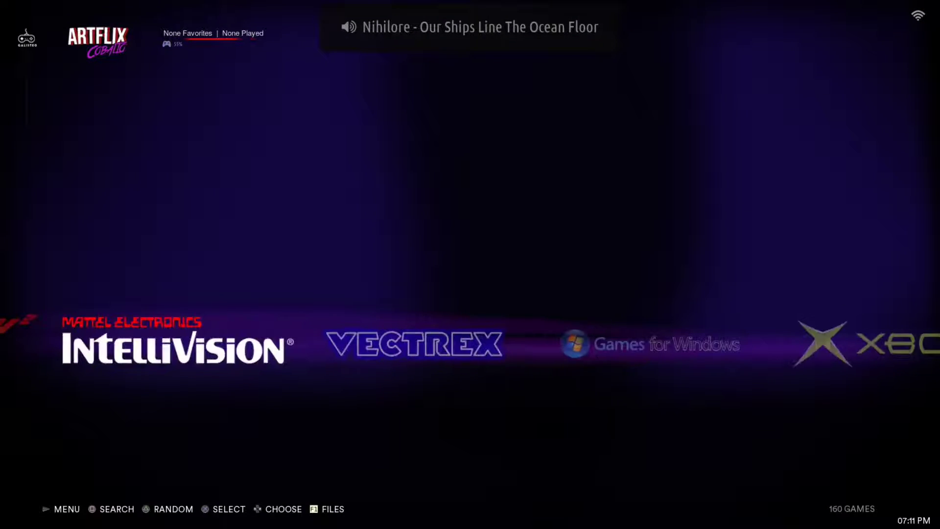
{"action": "key", "text": "Left"}
{"action": "key", "text": "Left"}
{"action": "key", "text": "Left"}
{"action": "key", "text": "Left"}
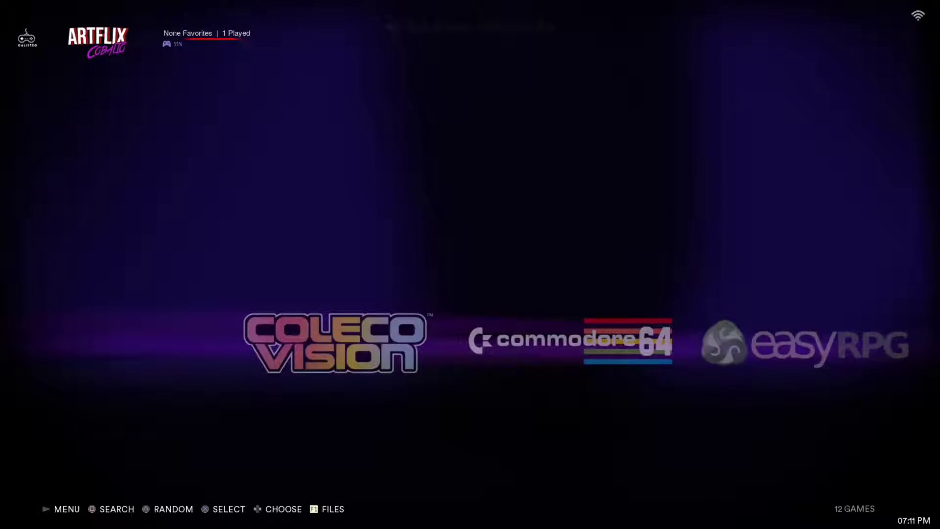
{"action": "key", "text": "Left"}
{"action": "key", "text": "Left"}
{"action": "key", "text": "Left"}
{"action": "key", "text": "Left"}
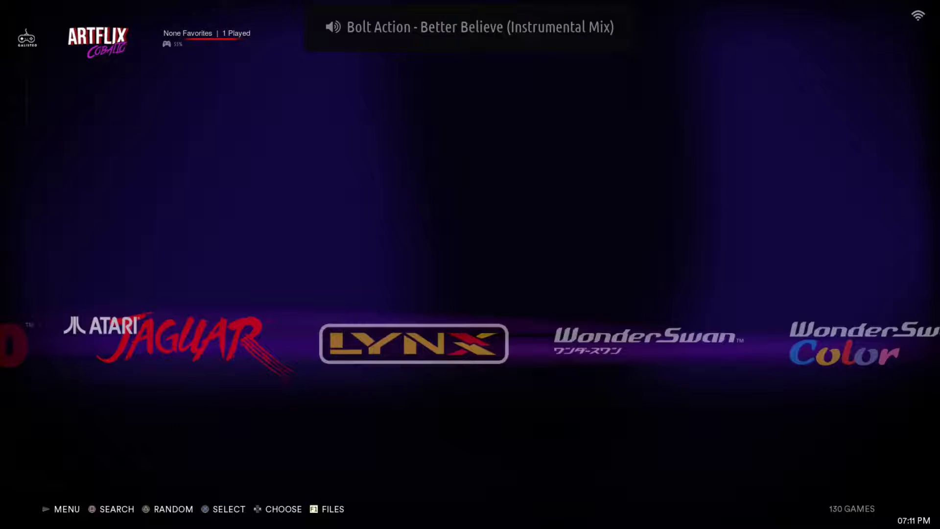
{"action": "key", "text": "Left"}
{"action": "key", "text": "Left"}
{"action": "key", "text": "Left"}
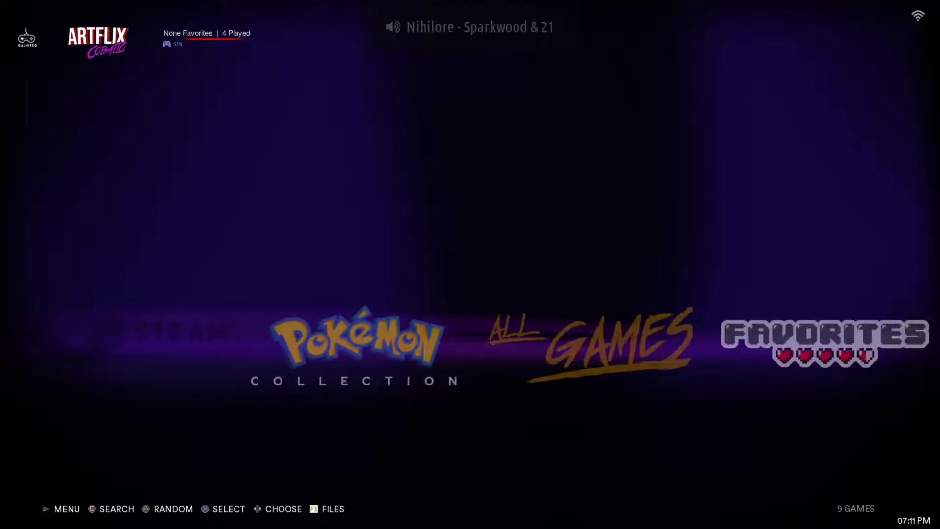
{"action": "key", "text": "Left"}
{"action": "key", "text": "Left"}
{"action": "key", "text": "Left"}
{"action": "key", "text": "Left"}
{"action": "key", "text": "Left"}
{"action": "key", "text": "Left"}
{"action": "key", "text": "Left"}
{"action": "key", "text": "Left"}
{"action": "key", "text": "Left"}
{"action": "key", "text": "Left"}
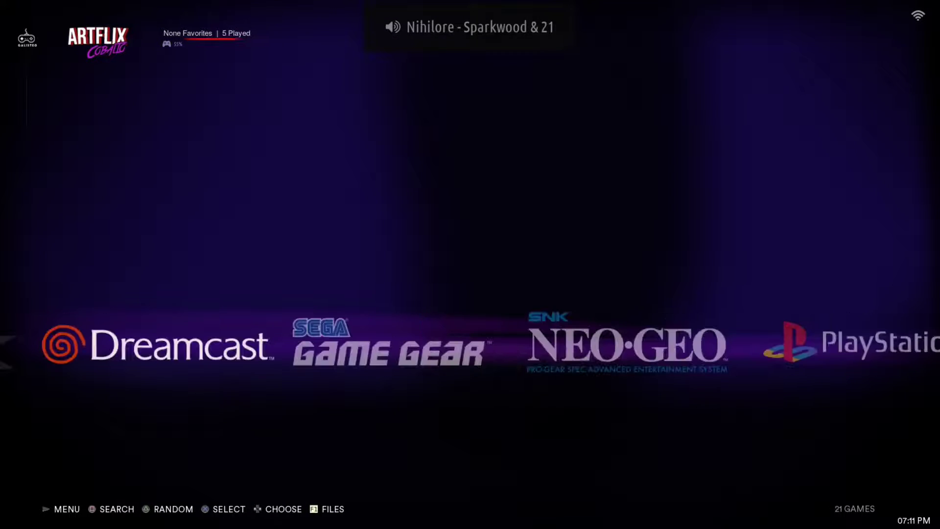
{"action": "key", "text": "Left"}
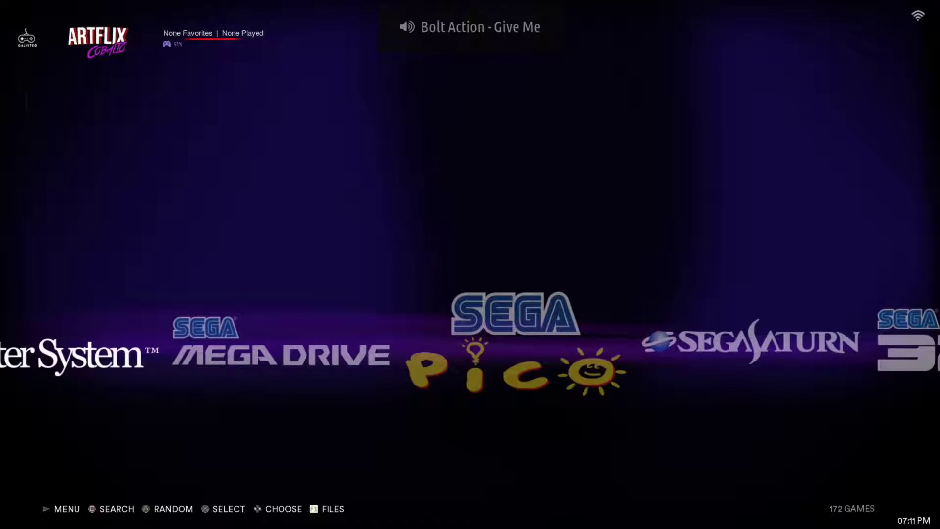
{"action": "key", "text": "Left"}
{"action": "key", "text": "Left"}
{"action": "key", "text": "Left"}
{"action": "key", "text": "Left"}
{"action": "key", "text": "Return"}
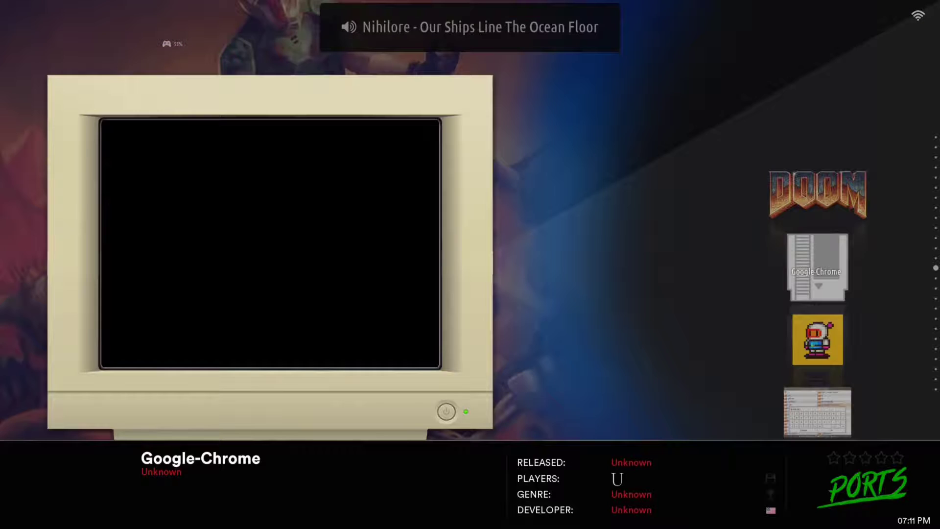
- Launch the Google-Chrome entry from the Ports list
{"action": "key", "text": "Down"}
{"action": "key", "text": "Up"}
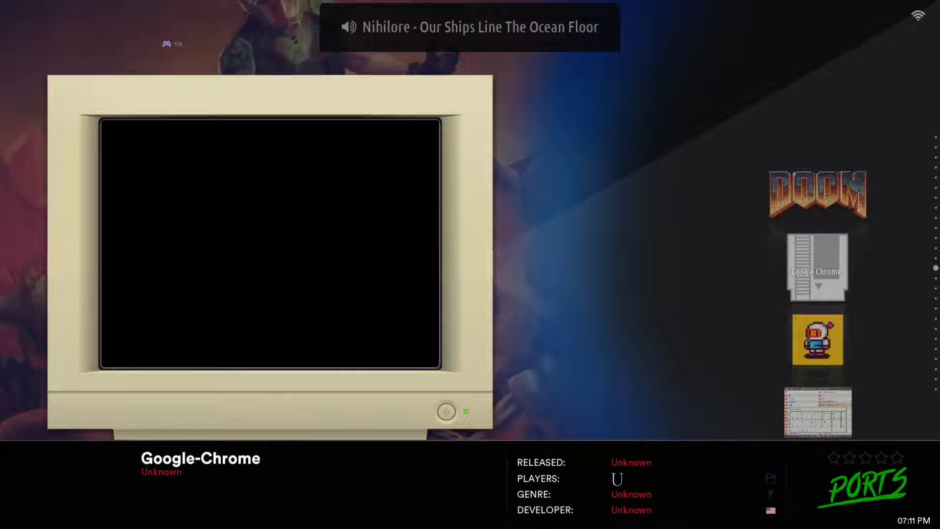
{"action": "key", "text": "Return"}
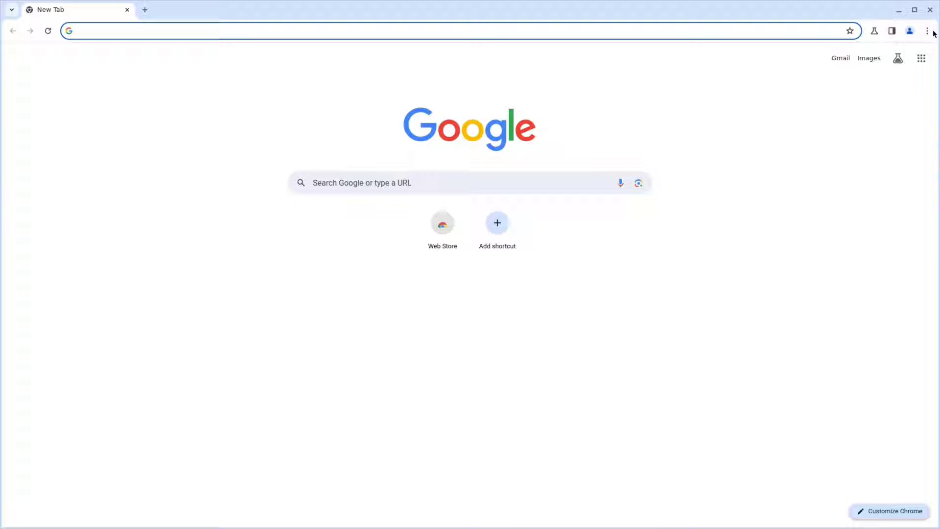
- Check the Sid Meier's Pirates! .7z on Chrome's Downloads page, then open Chrome's settings
{"action": "left_click", "coordinate": [912, 33]}
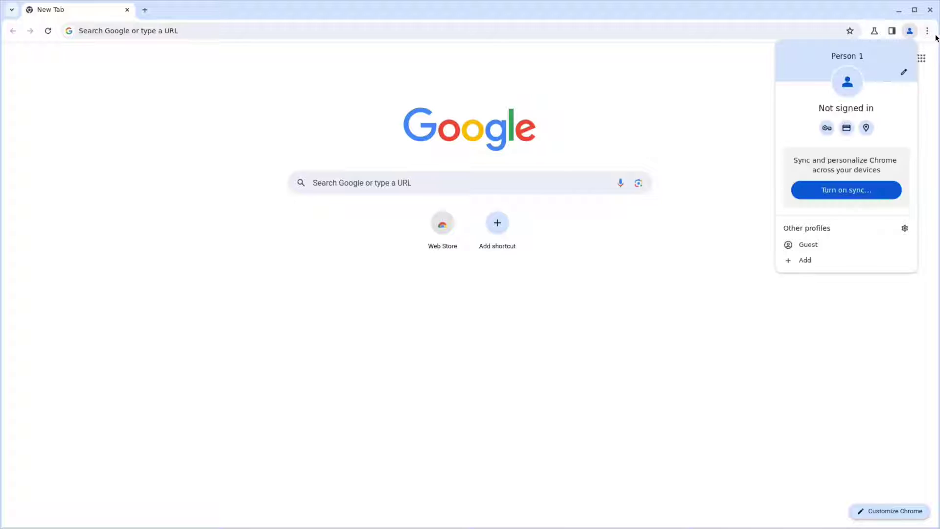
{"action": "left_click", "coordinate": [926, 35]}
{"action": "left_click", "coordinate": [776, 151]}
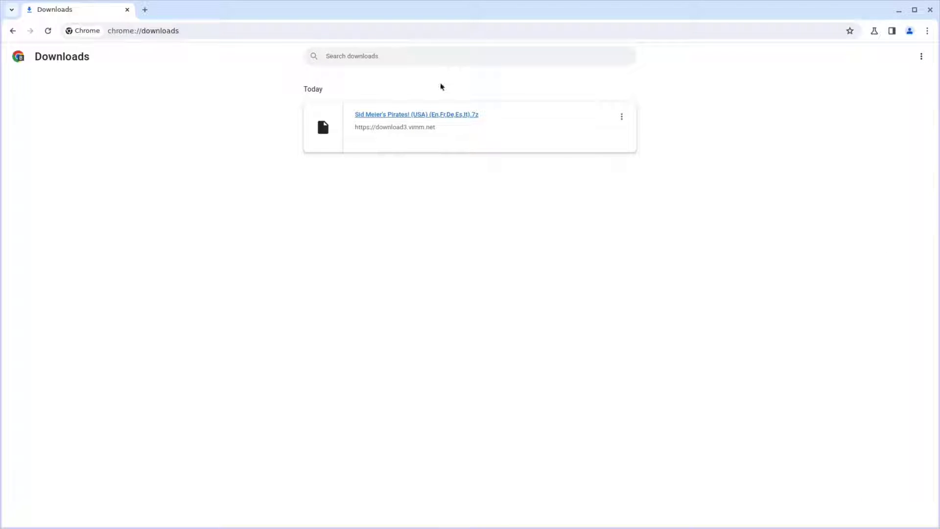
{"action": "left_click", "coordinate": [444, 58]}
{"action": "left_click", "coordinate": [928, 31]}
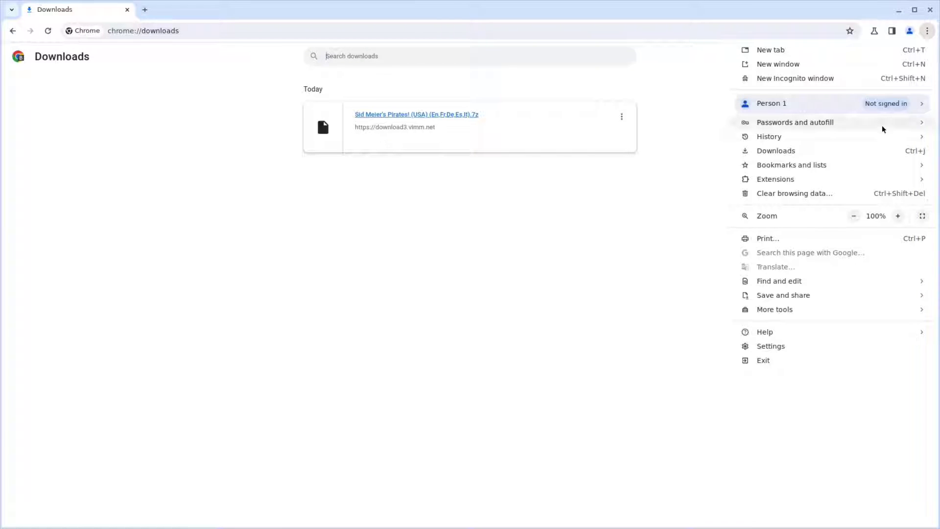
{"action": "left_click", "coordinate": [844, 353]}
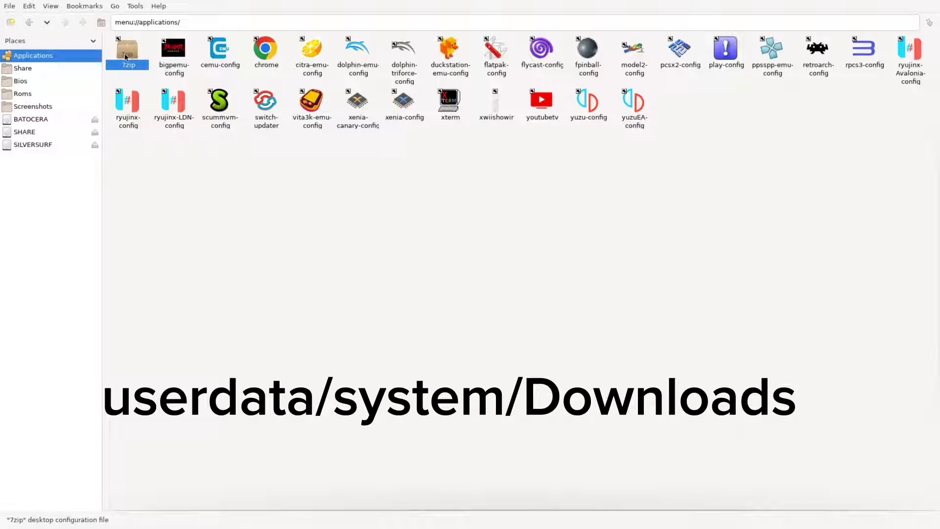
- Launch 7-Zip File Manager from the Applications folder, opening Z:\userdata\system\Downloads\
{"action": "double_click", "coordinate": [125, 57]}
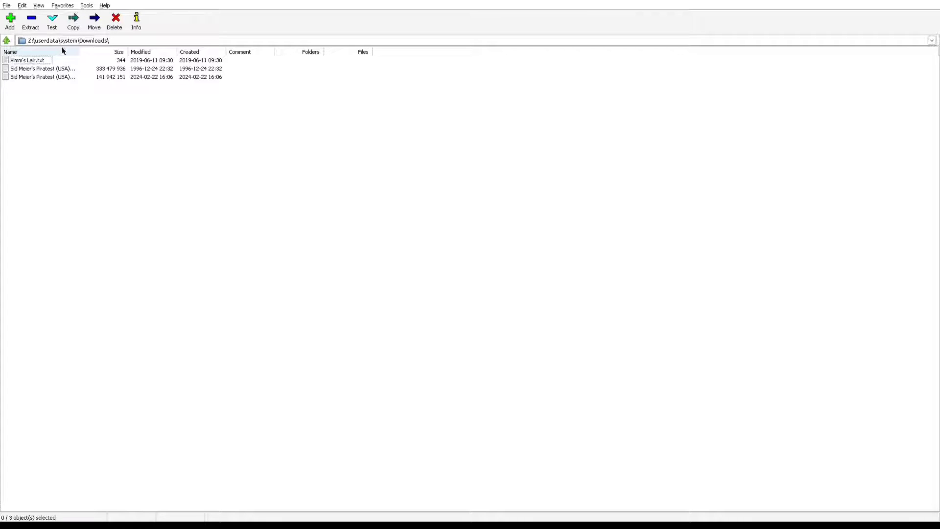
{"action": "left_click", "coordinate": [7, 41]}
{"action": "left_click", "coordinate": [7, 41]}
{"action": "left_click", "coordinate": [7, 41]}
{"action": "left_click", "coordinate": [7, 40]}
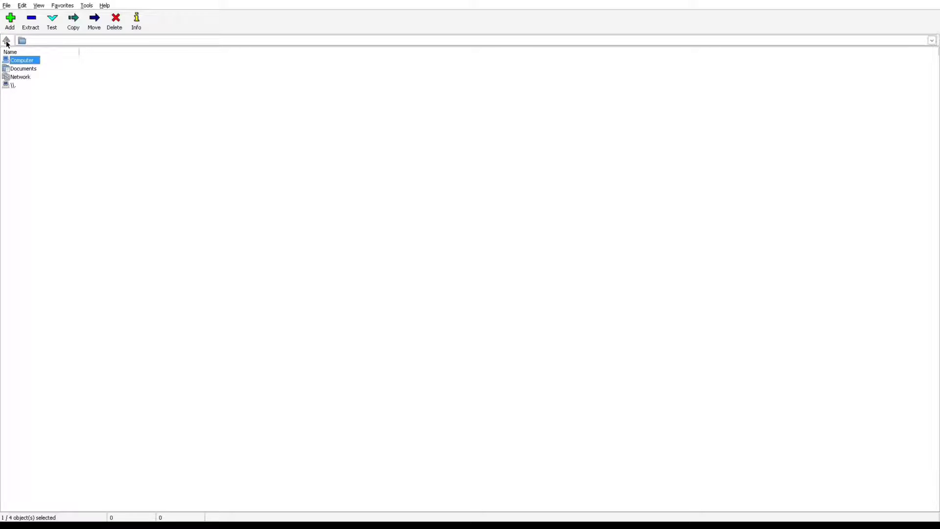
{"action": "double_click", "coordinate": [14, 59]}
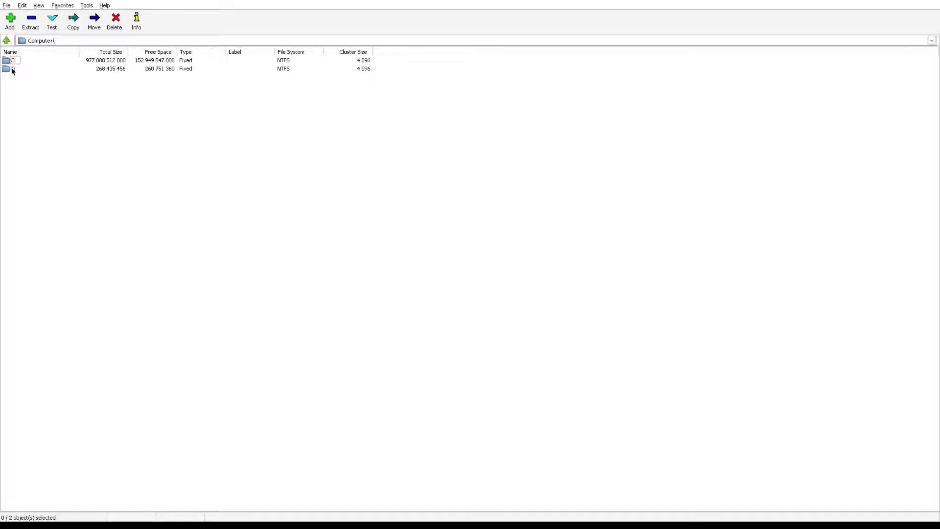
{"action": "double_click", "coordinate": [12, 69]}
{"action": "left_click", "coordinate": [37, 77]}
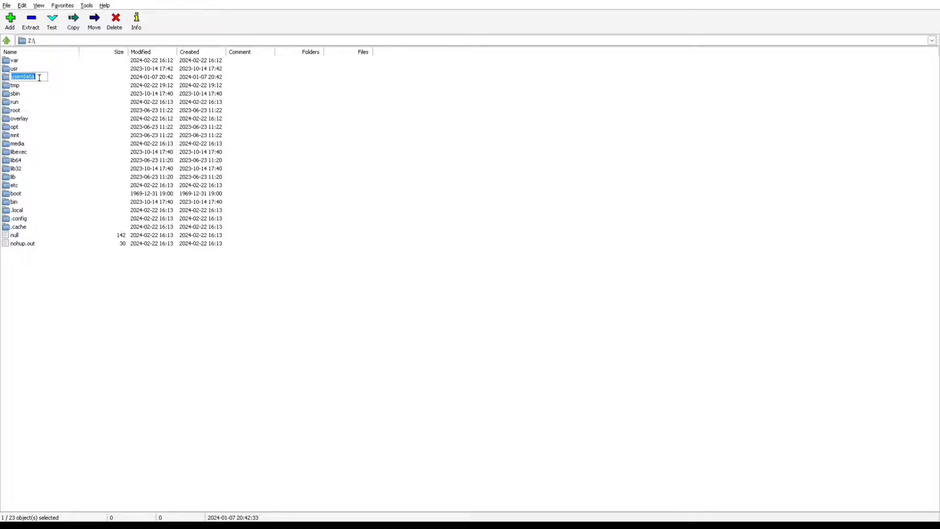
{"action": "left_click", "coordinate": [6, 79]}
{"action": "double_click", "coordinate": [6, 78]}
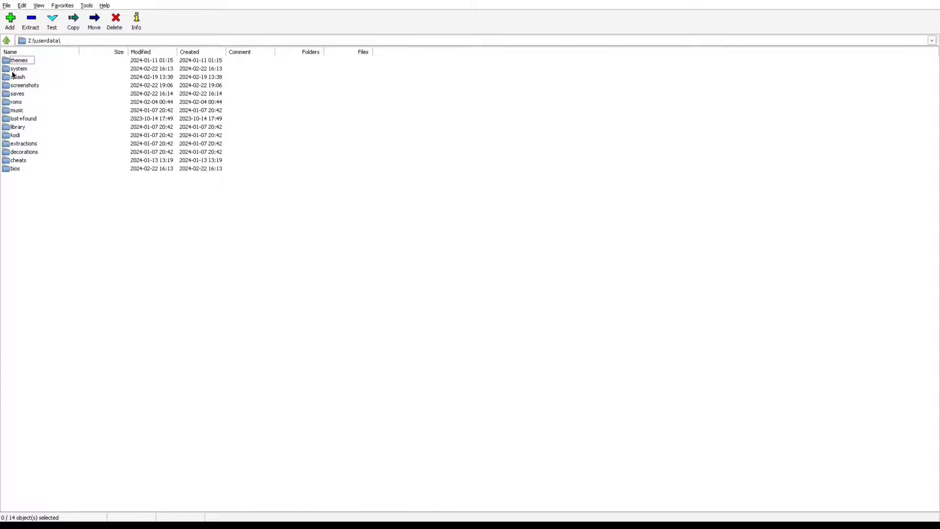
{"action": "double_click", "coordinate": [7, 71]}
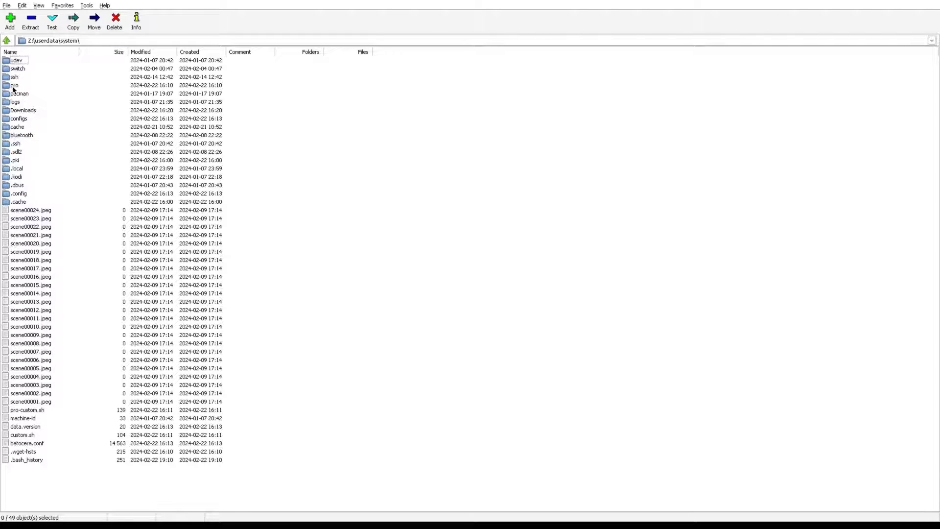
{"action": "double_click", "coordinate": [11, 113]}
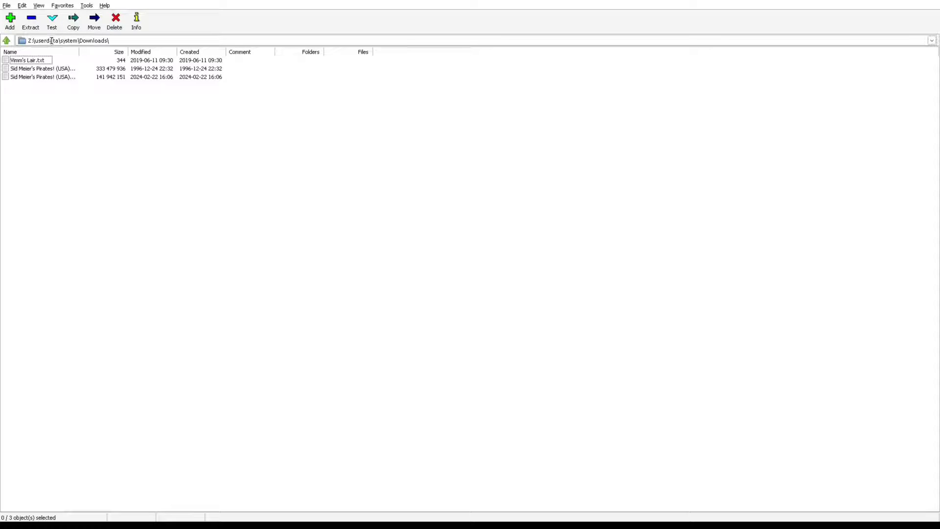
- Extract the Sid Meier's Pirates! .7z archive with 7-Zip > Extract Here into Downloads
{"action": "left_click", "coordinate": [29, 77]}
{"action": "left_click", "coordinate": [30, 77]}
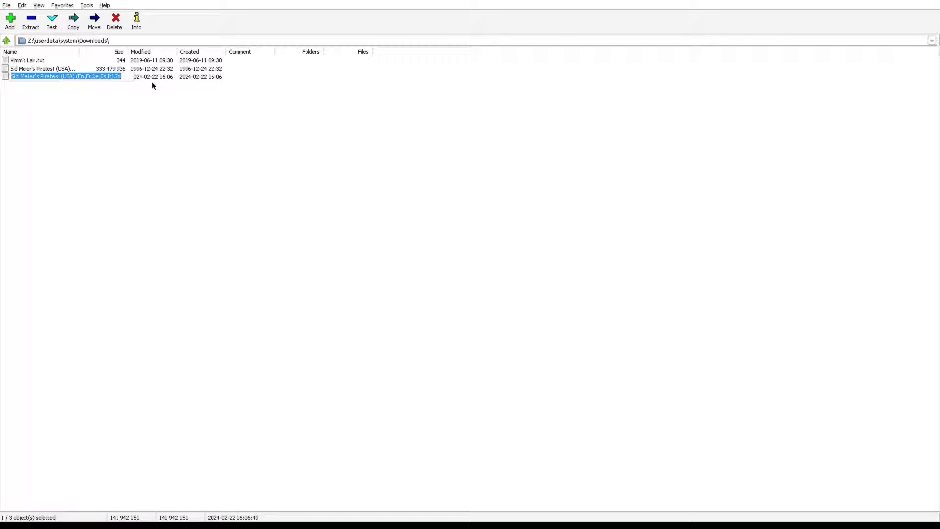
{"action": "left_click", "coordinate": [138, 77]}
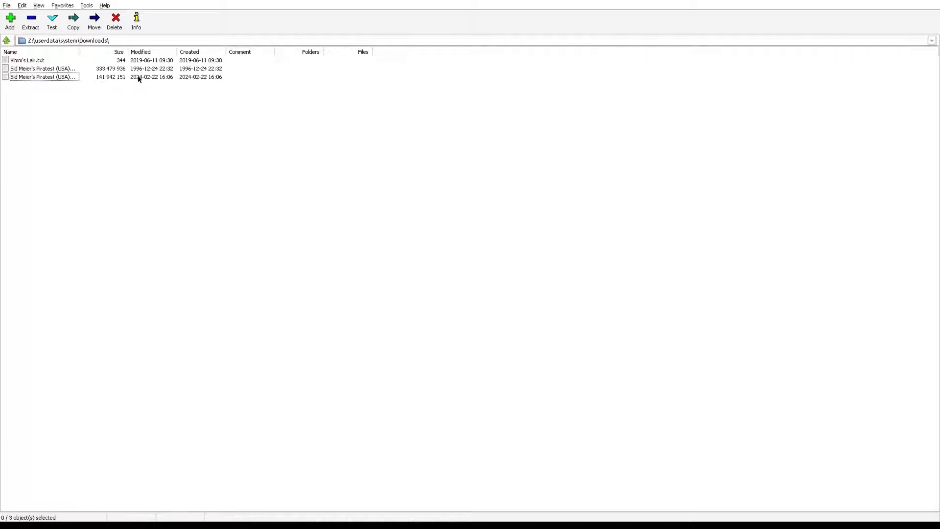
{"action": "left_click", "coordinate": [47, 79]}
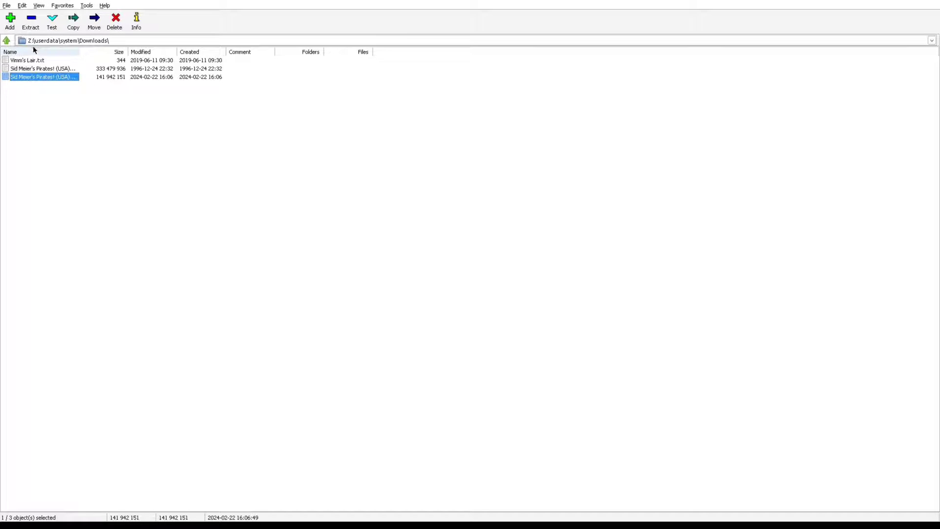
{"action": "left_click", "coordinate": [27, 84]}
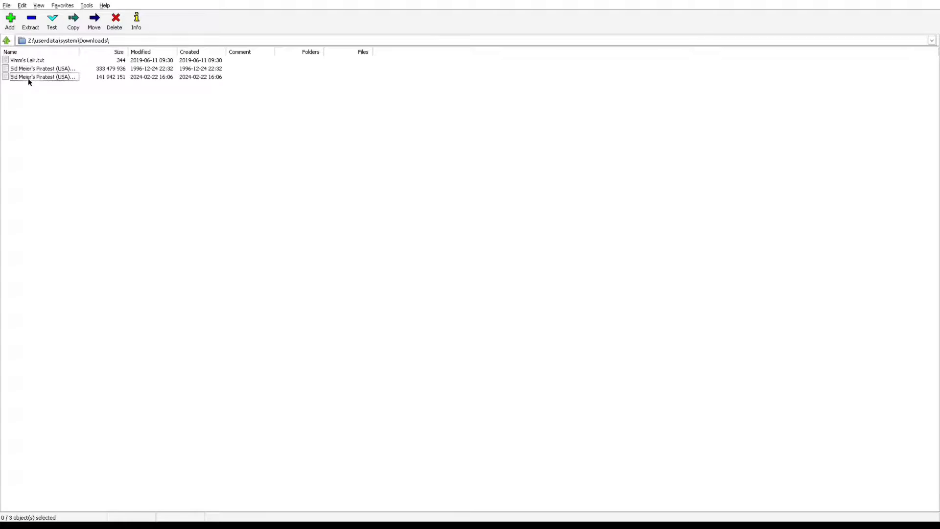
{"action": "right_click", "coordinate": [28, 78]}
{"action": "mouse_move", "coordinate": [44, 85]}
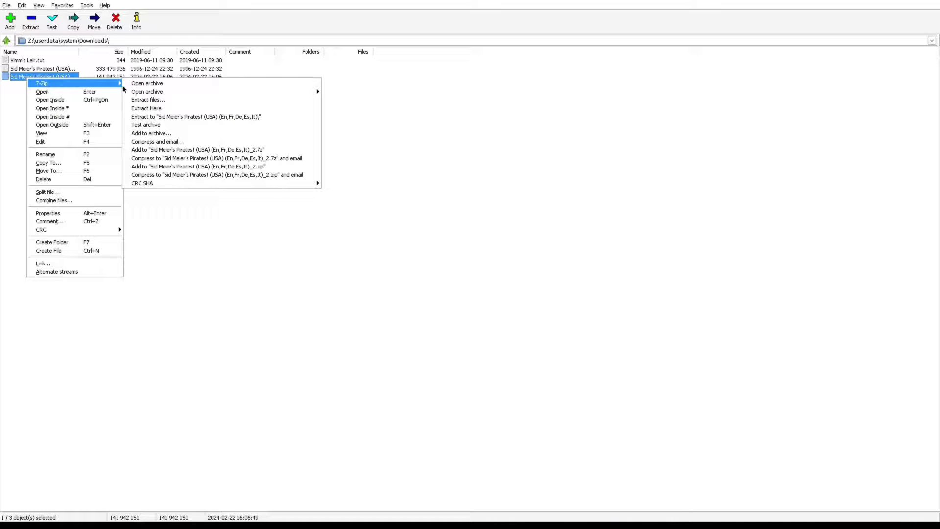
{"action": "left_click", "coordinate": [146, 109]}
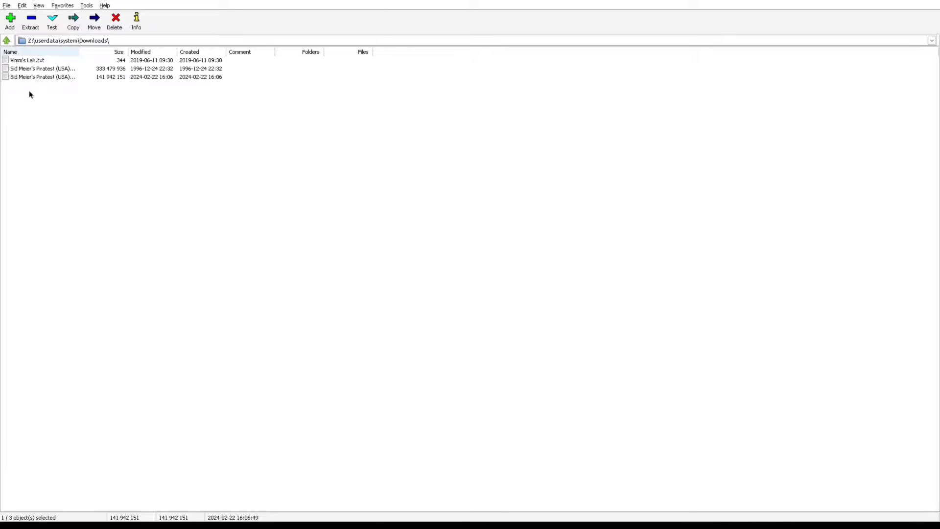
{"action": "left_click", "coordinate": [7, 5]}
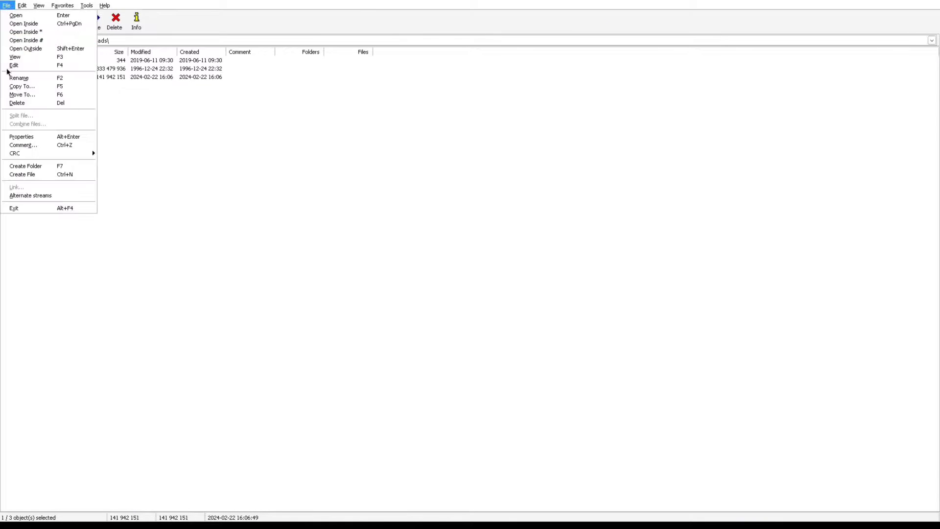
- Quit 7-Zip and check the 318.0 MiB Pirates .iso in /userdata/system/Downloads
{"action": "left_click", "coordinate": [45, 209]}
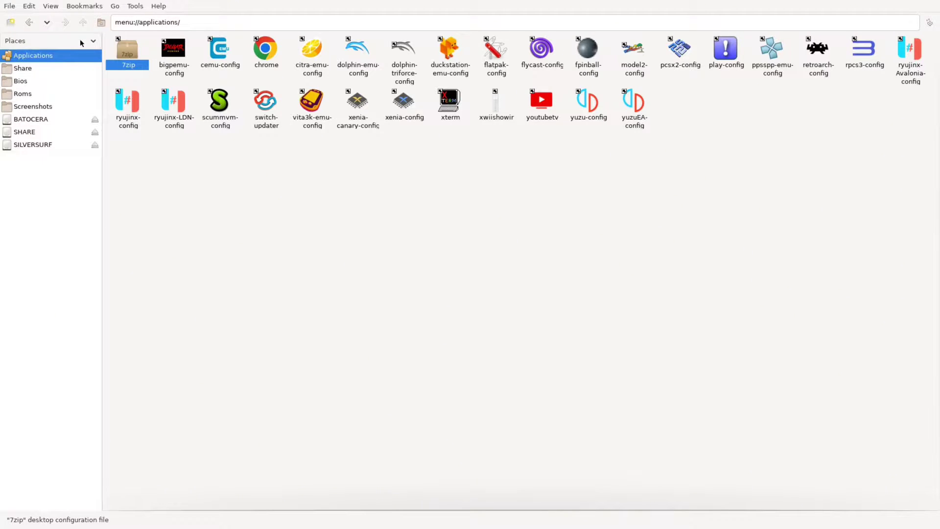
{"action": "left_click", "coordinate": [102, 23]}
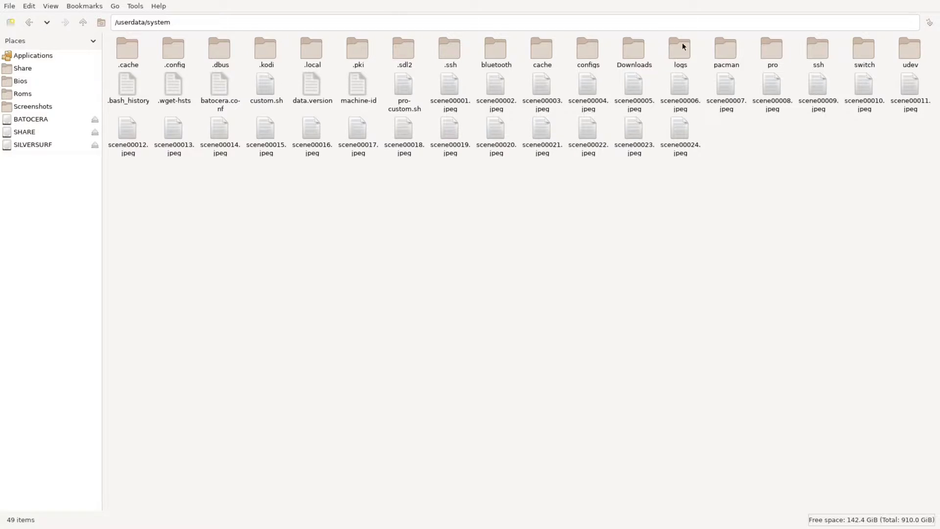
{"action": "left_click", "coordinate": [643, 48]}
{"action": "double_click", "coordinate": [643, 47]}
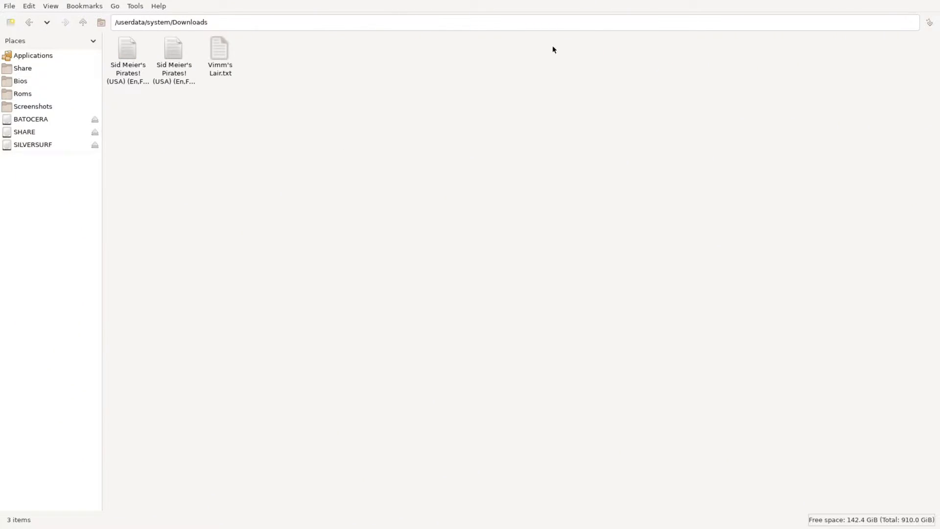
{"action": "left_click", "coordinate": [182, 73]}
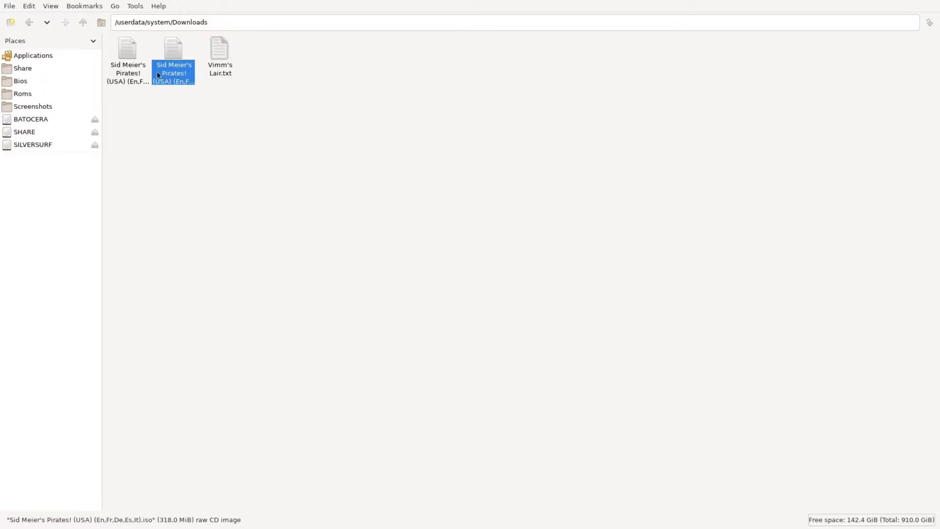
{"action": "left_click", "coordinate": [129, 73]}
{"action": "left_click", "coordinate": [174, 73]}
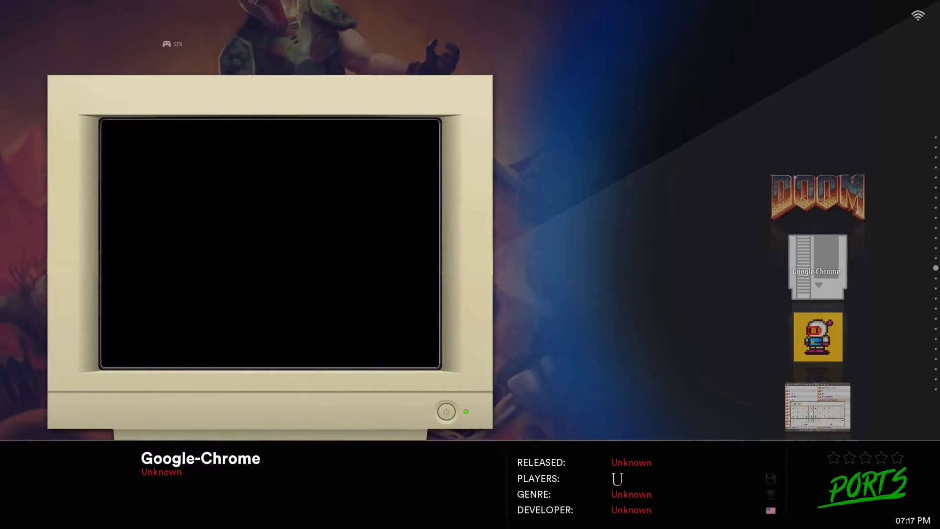
- Select Doom in the Ports game list to show its details and preview
{"action": "key", "text": "Up"}
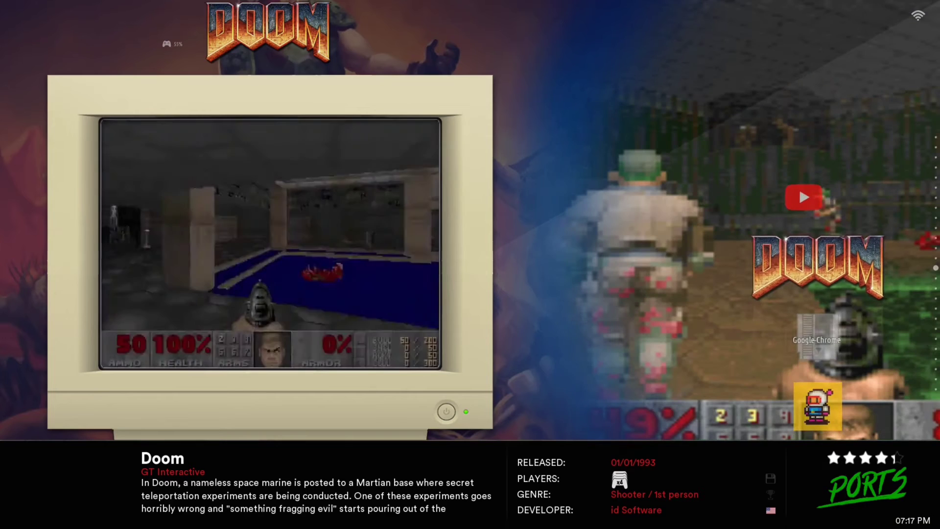